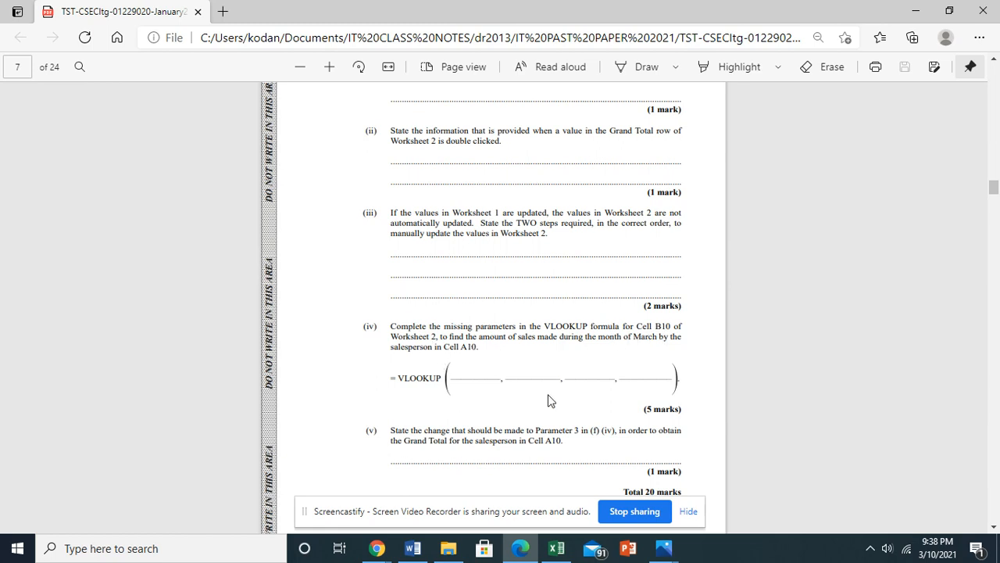
Switch from the exam paper to the Excel workbook and open Sheet4 containing the pivot table.
left_click(556, 549)
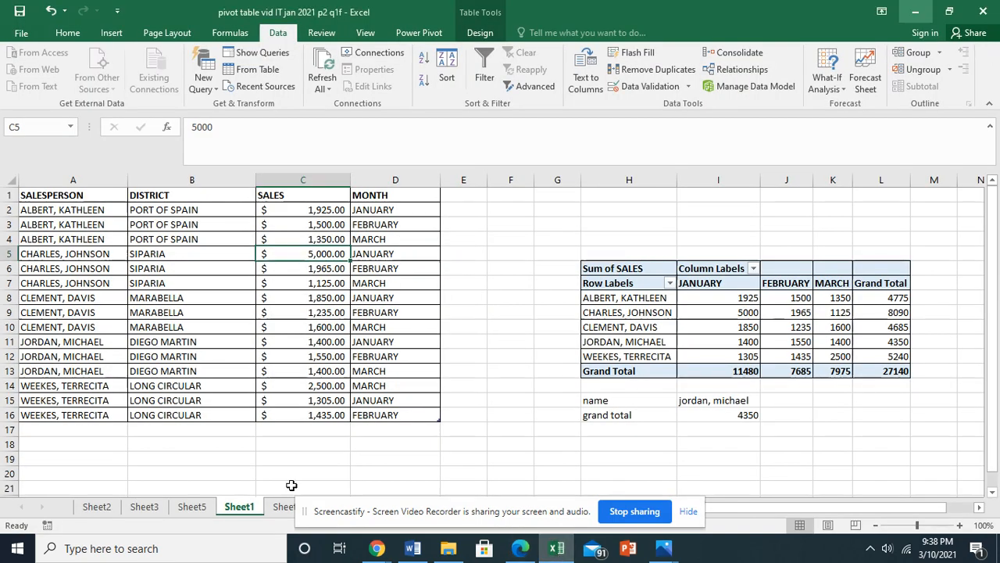
left_click(360, 512)
left_click_drag(359, 511, 527, 506)
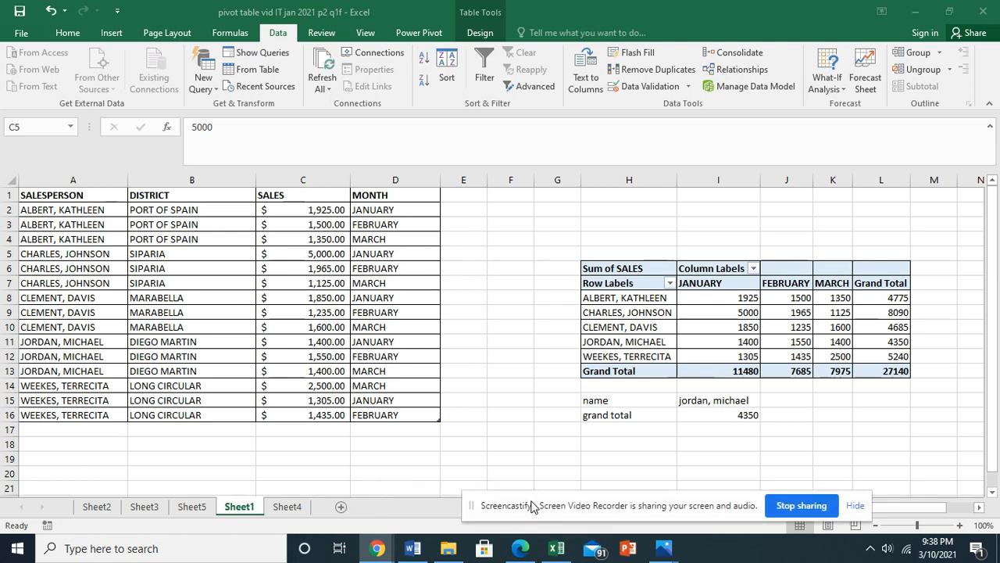
left_click(291, 506)
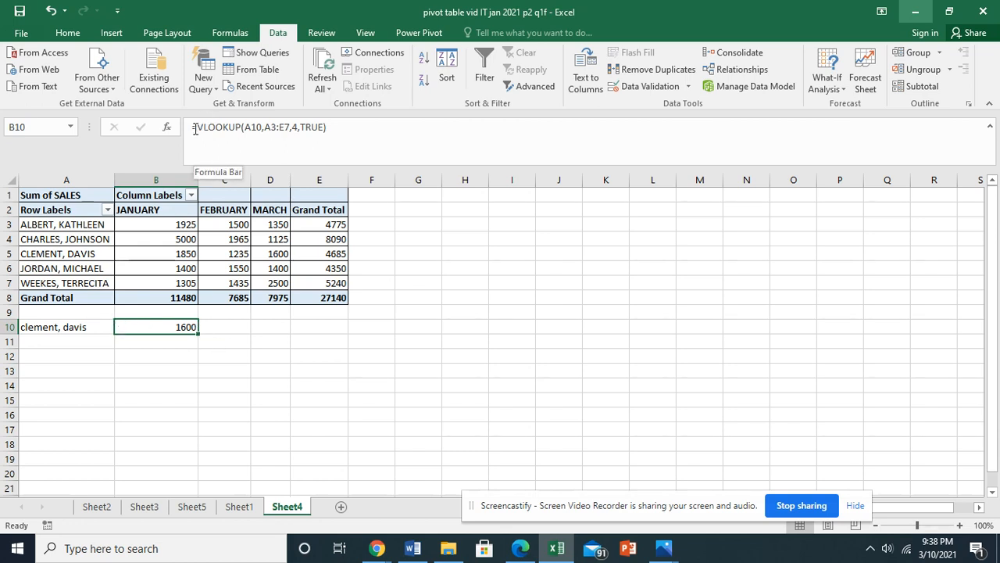
Examine the VLOOKUP formula in B10, its lookup cell A10 and the pivot table range A3:E7 it searches.
left_click_drag(191, 129, 342, 135)
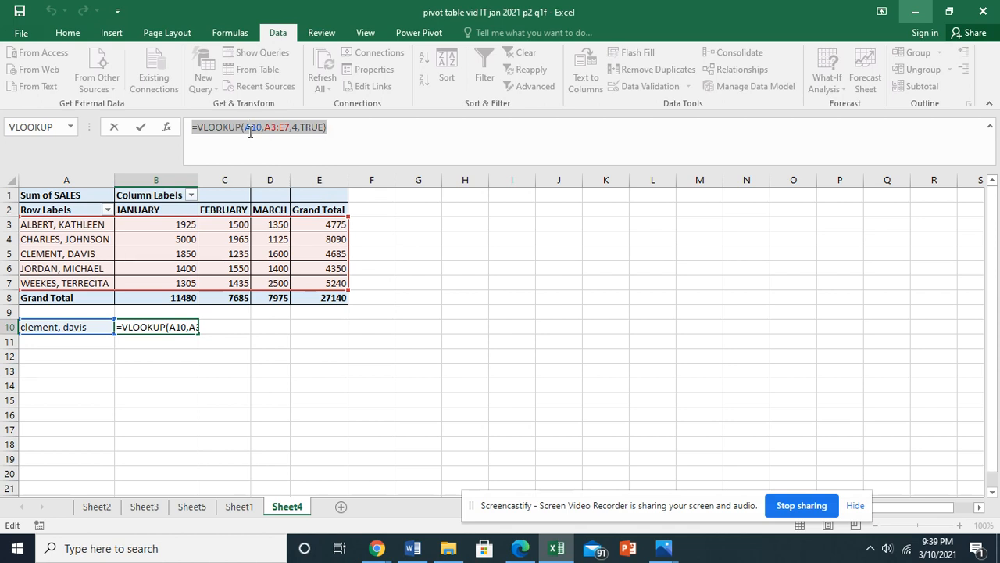
left_click(77, 328)
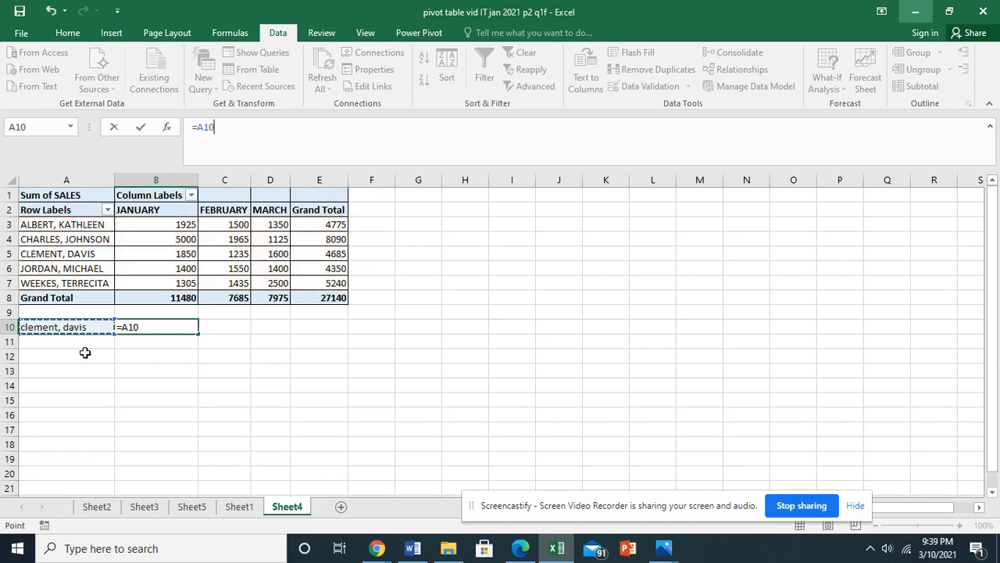
key("Escape")
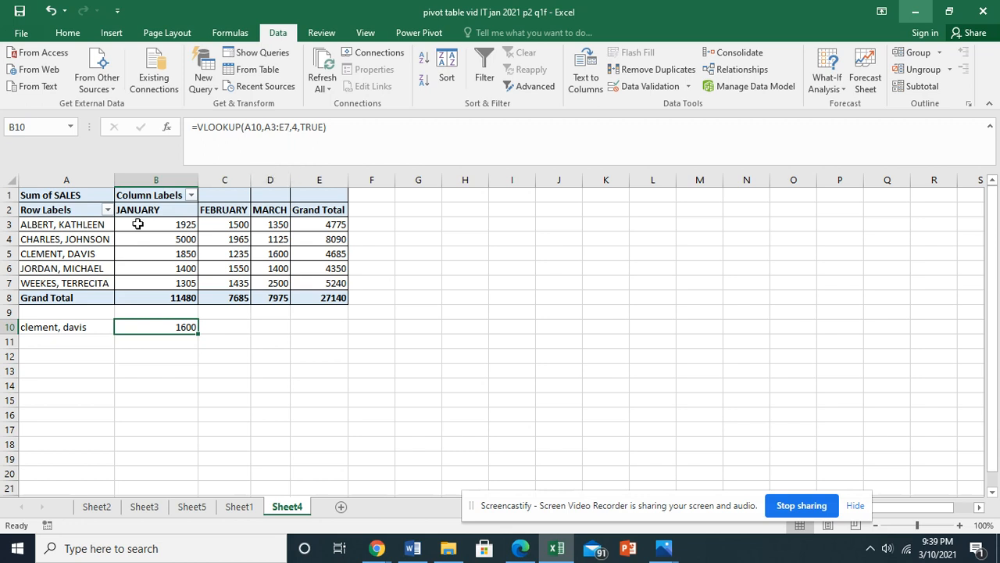
left_click_drag(47, 227, 328, 283)
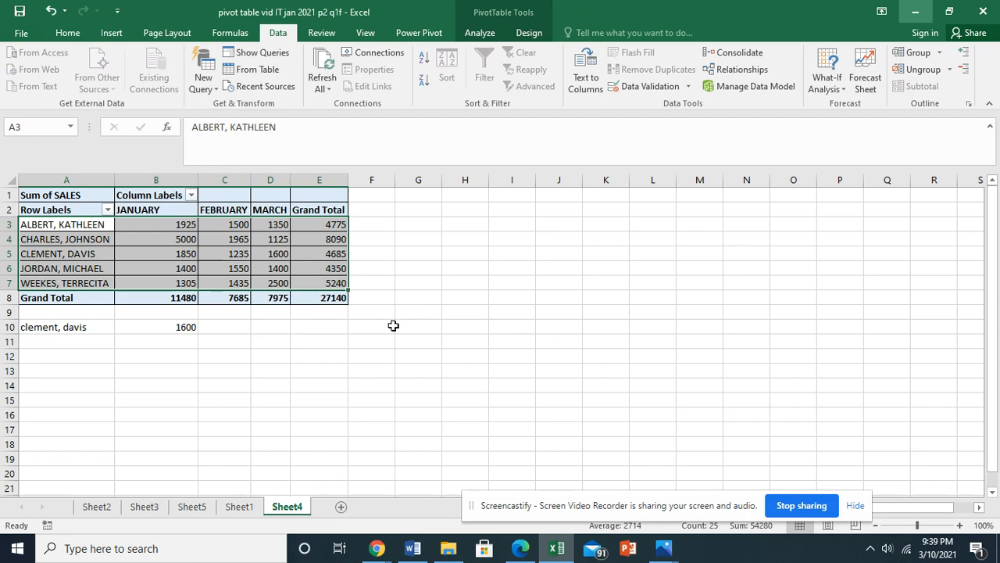
left_click(379, 387)
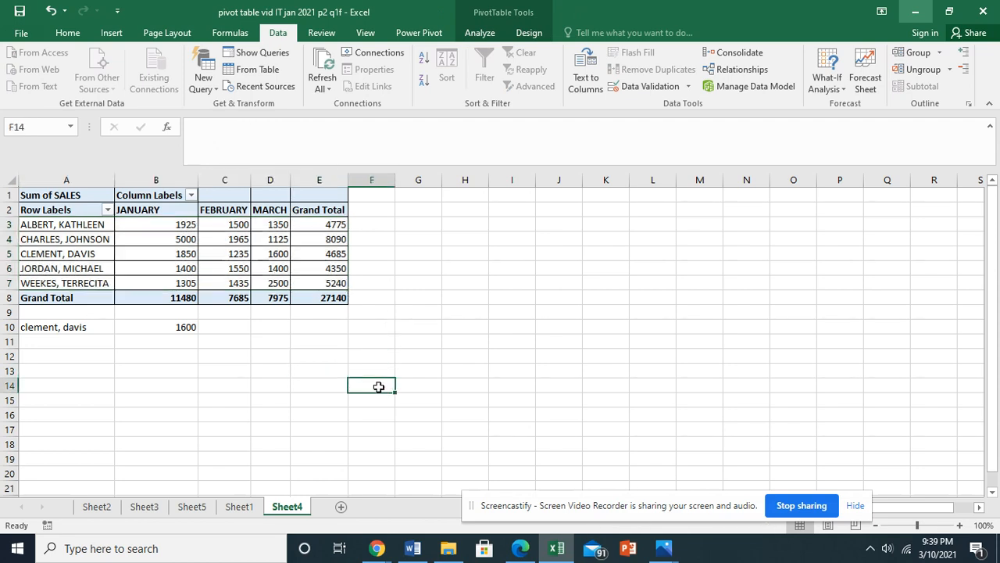
left_click(179, 327)
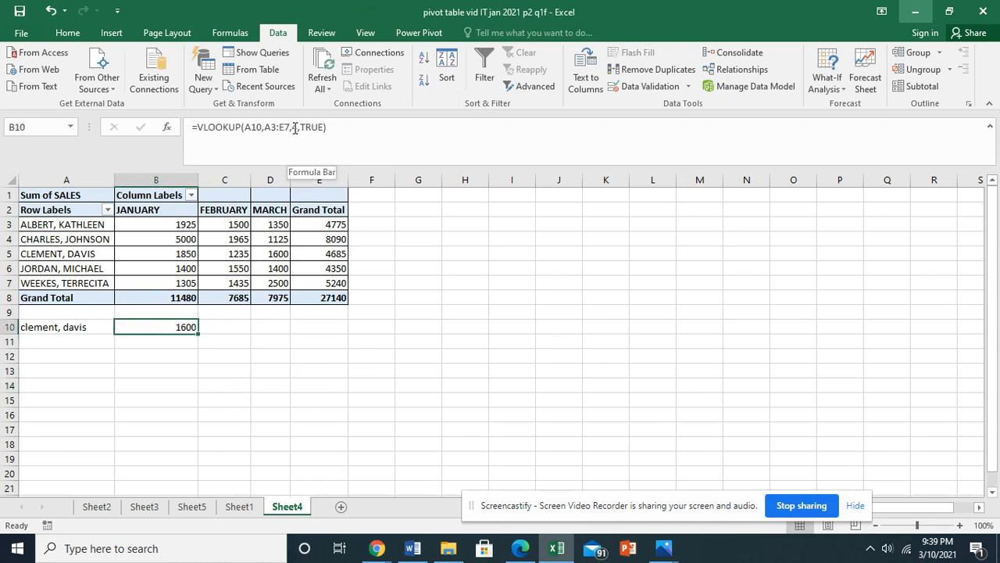
left_click(60, 225)
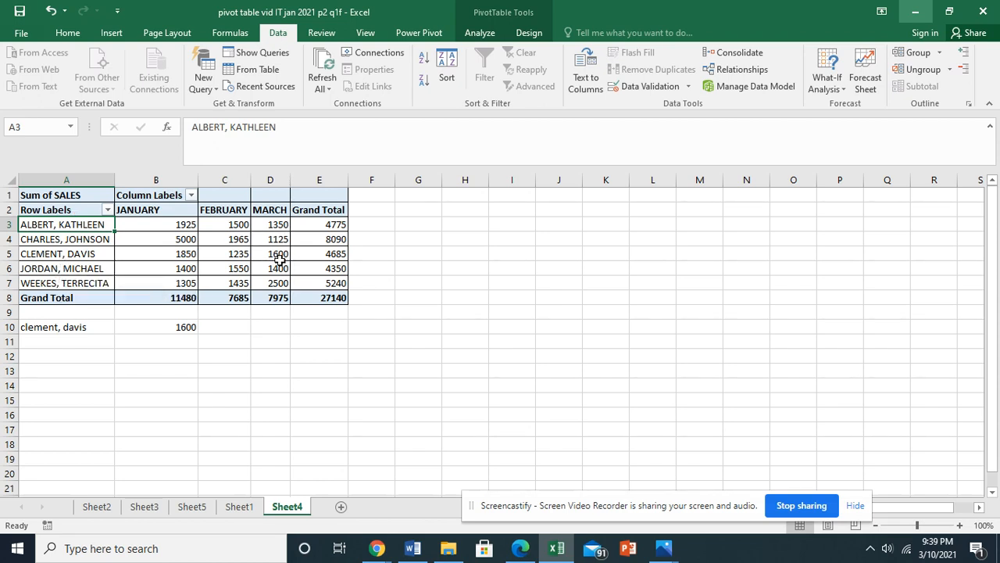
mouse_move(280, 258)
left_click(169, 328)
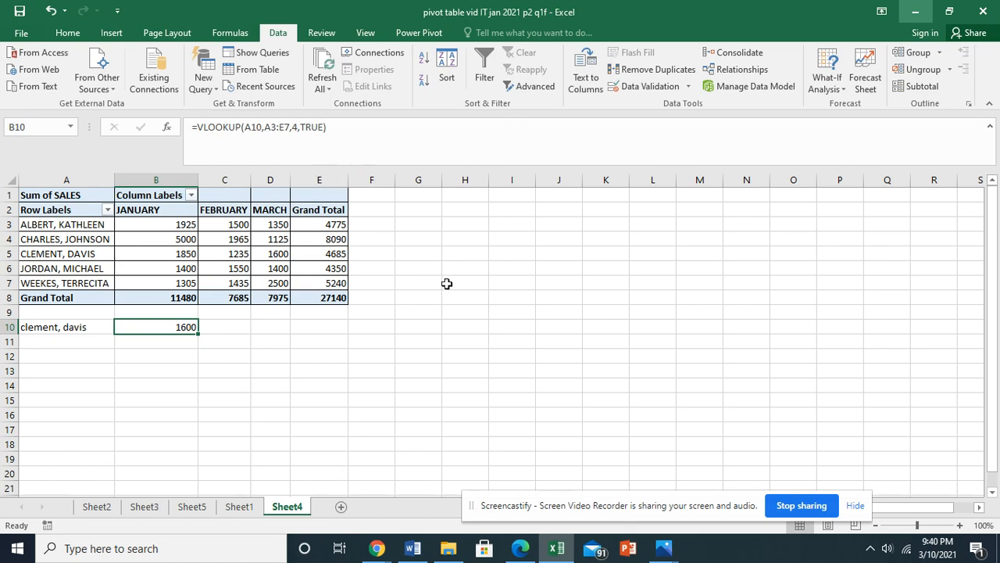
left_click(390, 339)
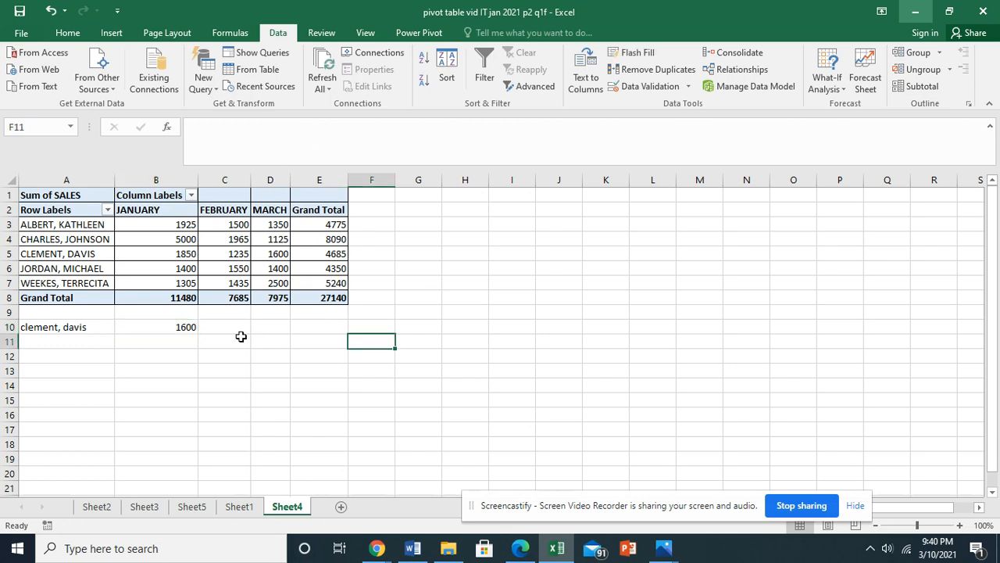
left_click(64, 328)
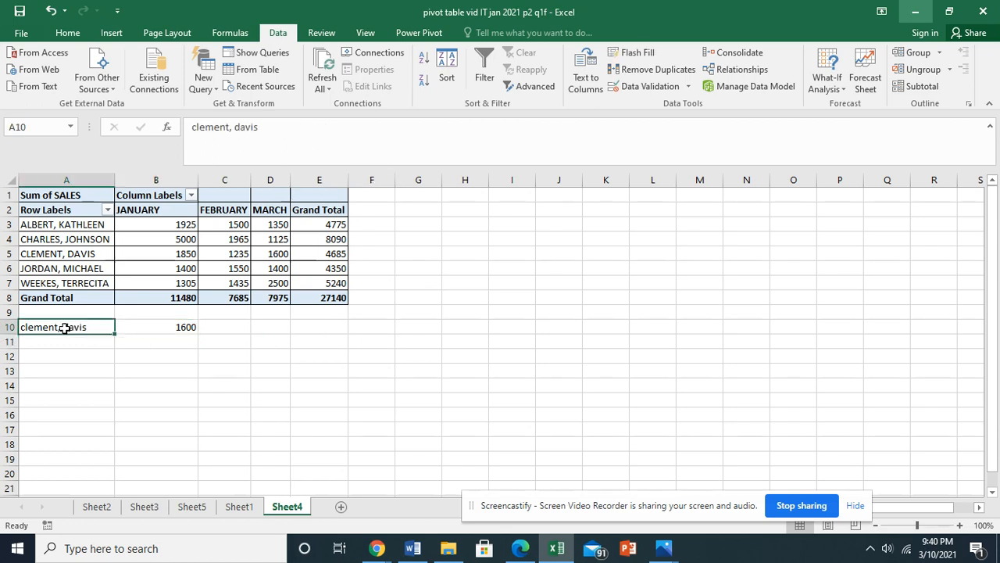
Clear the formula in B10 and insert a new VLOOKUP function there.
left_click(170, 327)
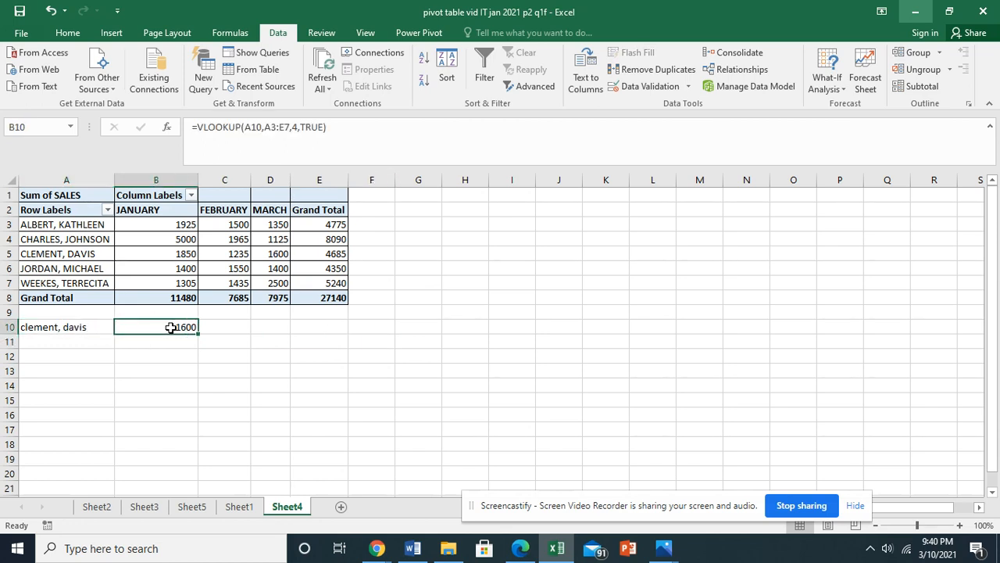
key("Delete")
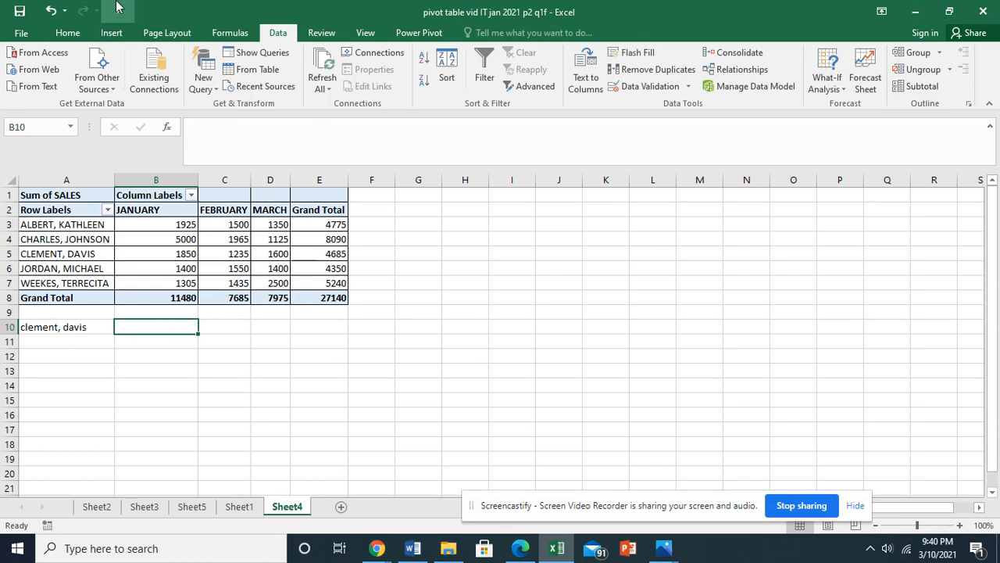
left_click(67, 33)
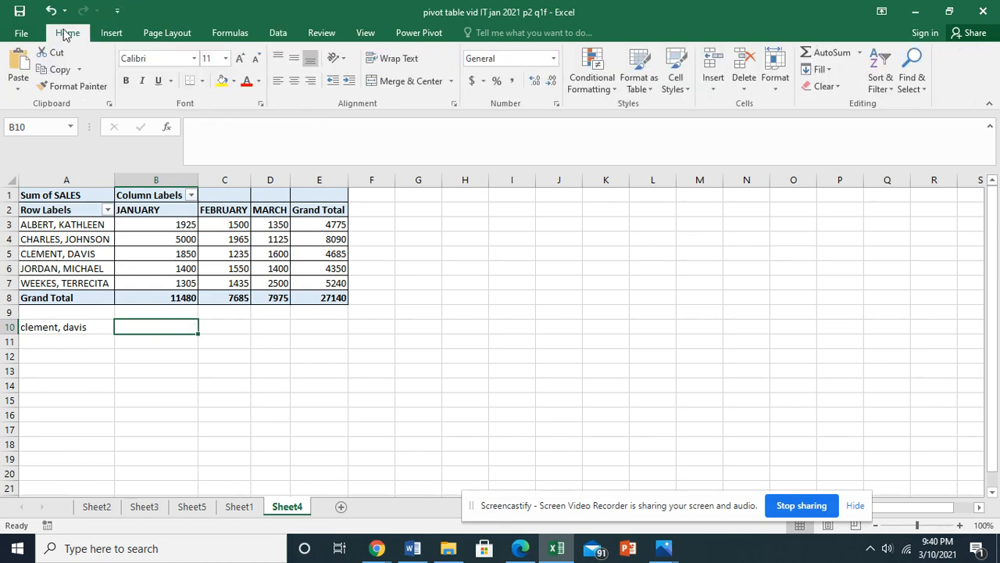
left_click(859, 53)
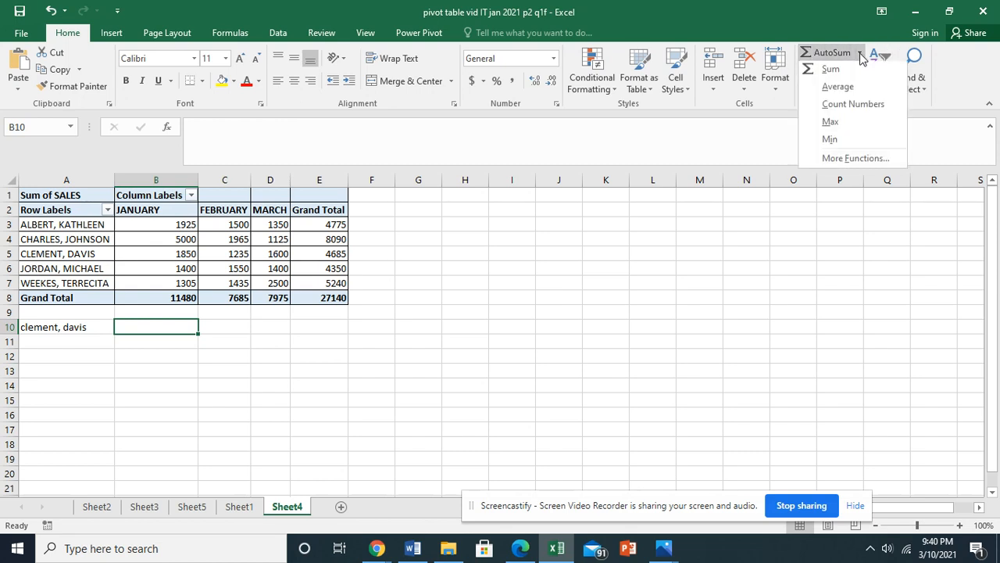
left_click(855, 160)
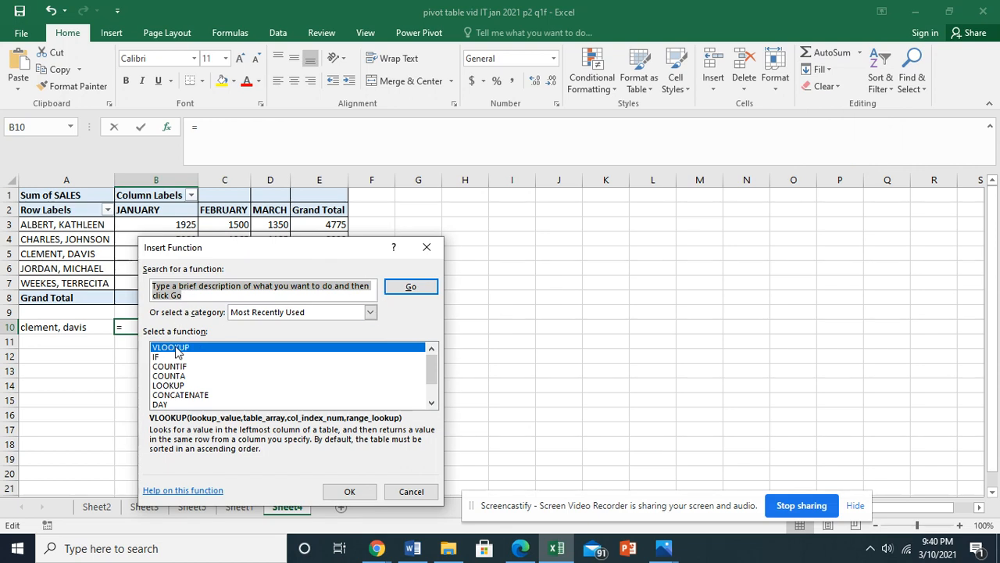
left_click(337, 490)
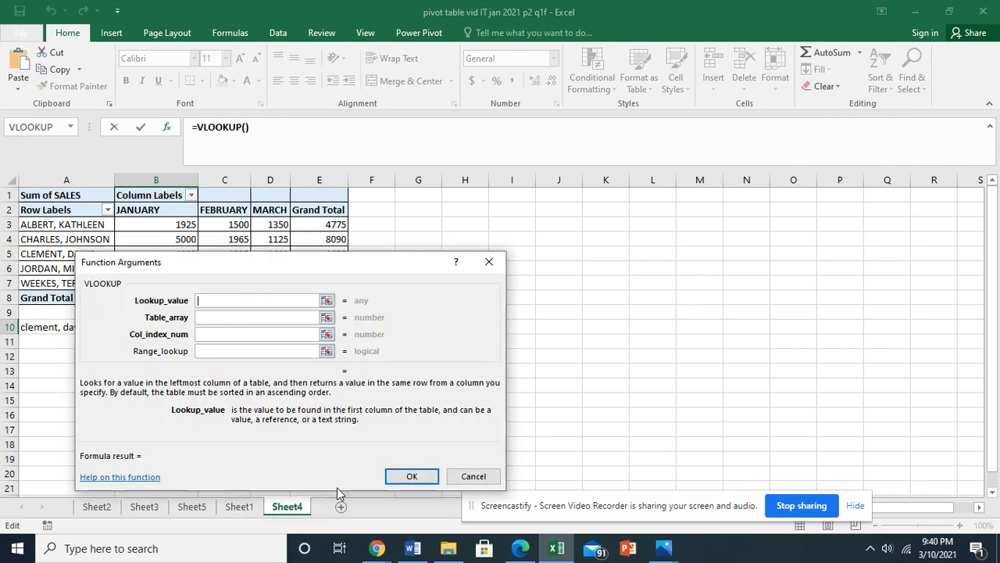
Set the VLOOKUP lookup value to cell A10 and its table array to the pivot table range A3:E7.
left_click_drag(376, 268, 748, 183)
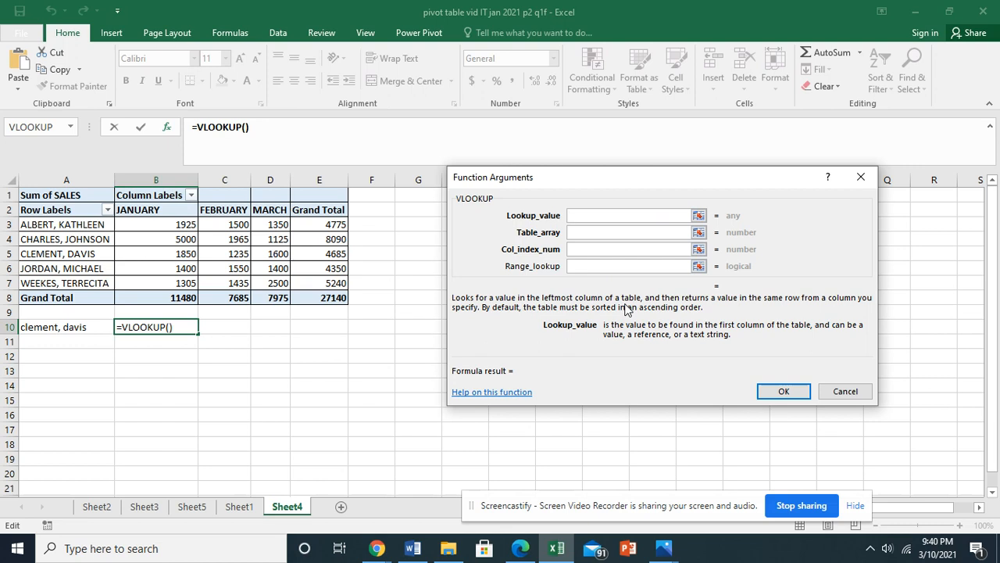
left_click(699, 216)
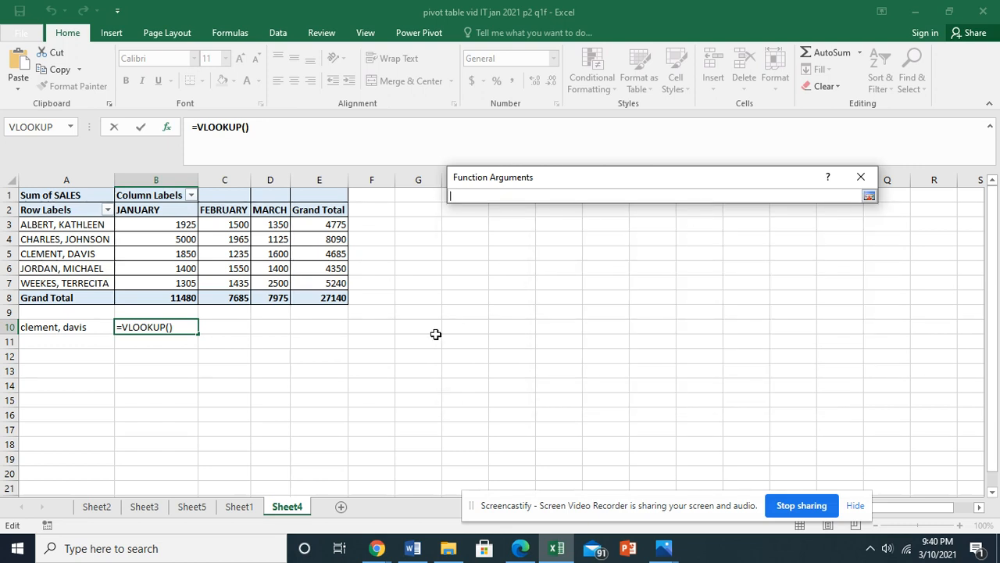
left_click(91, 328)
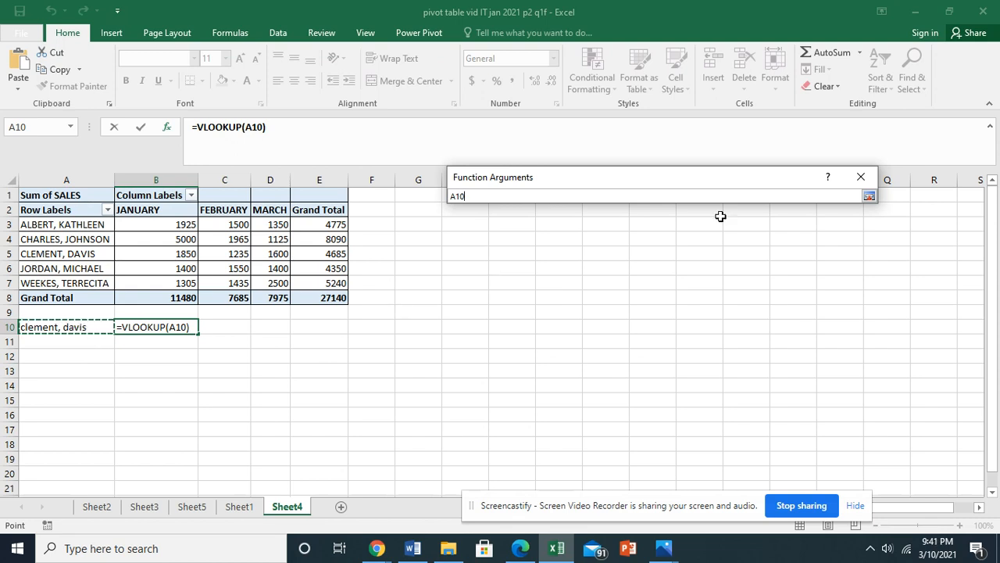
left_click(868, 196)
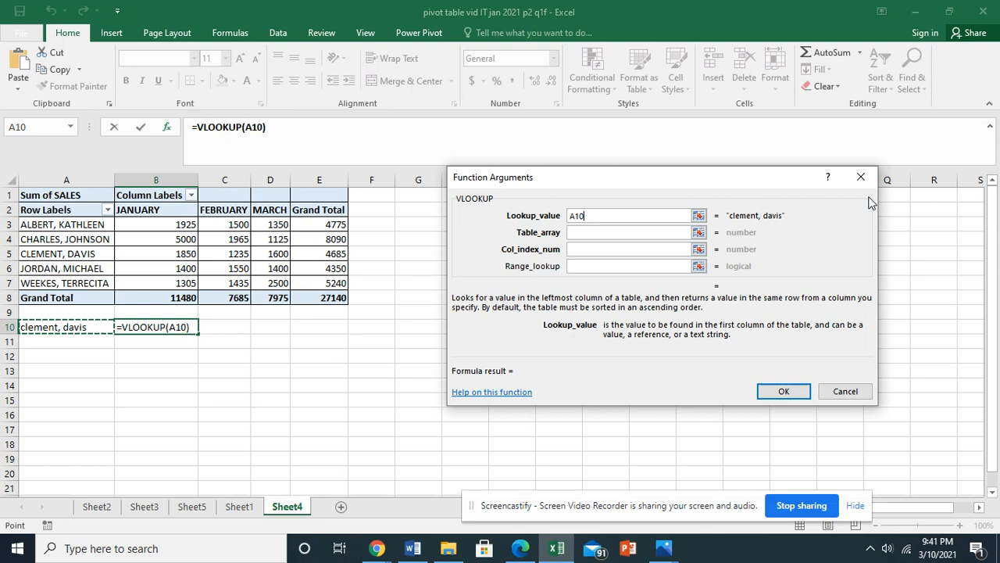
left_click(697, 233)
left_click(79, 225)
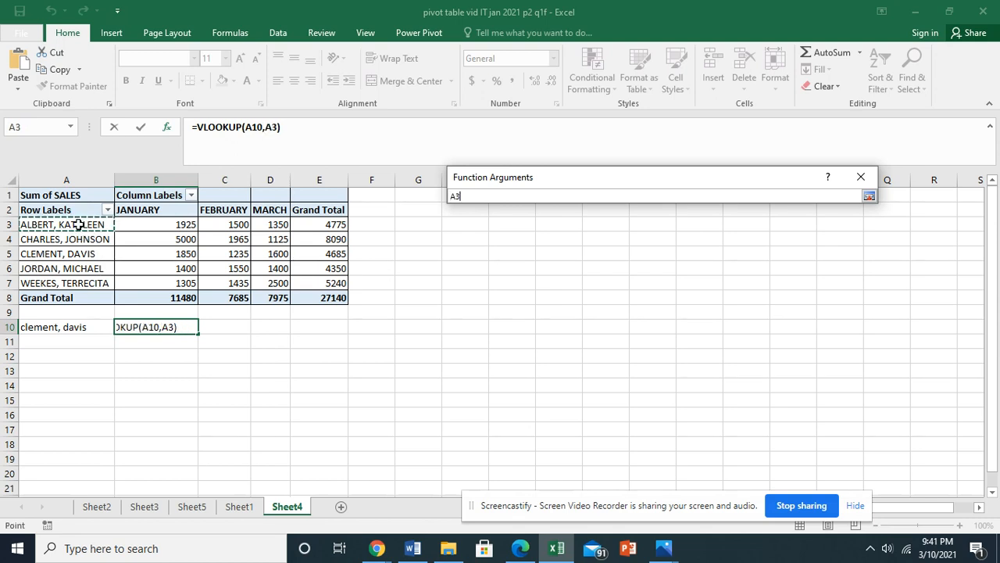
left_click_drag(78, 224, 321, 287)
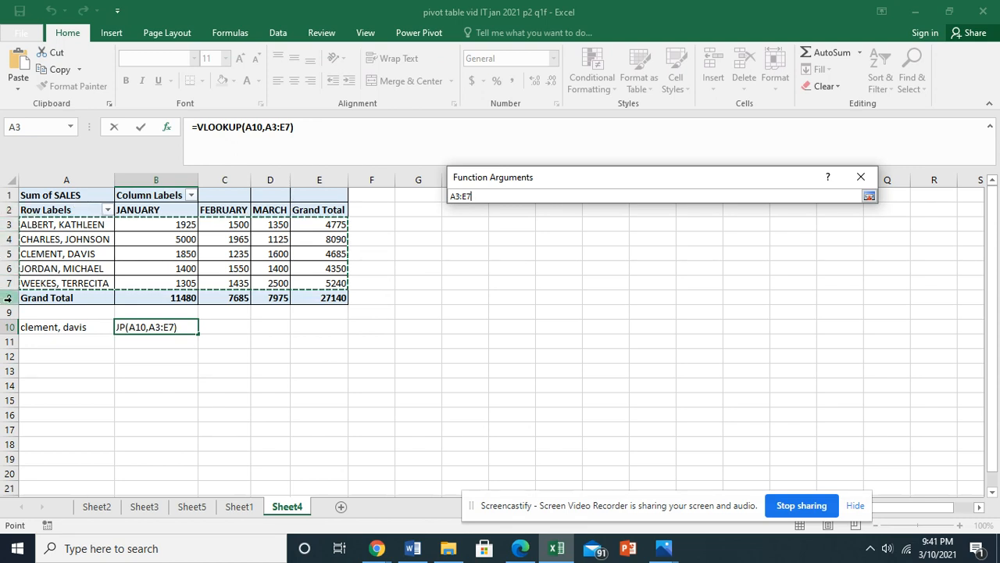
left_click(869, 196)
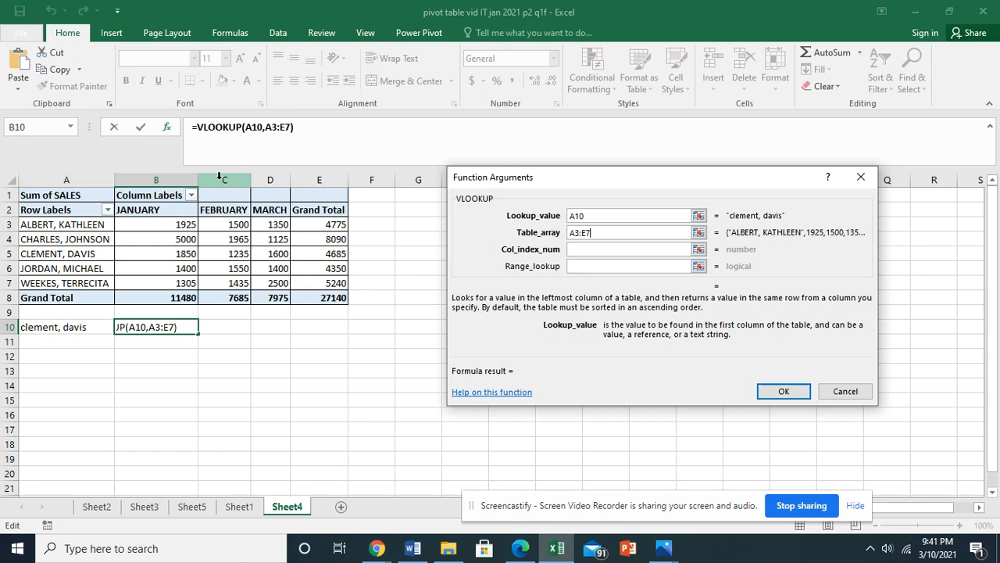
Set the VLOOKUP column index number to 4 and the range lookup to true, and complete the formula.
left_click(622, 248)
type("4")
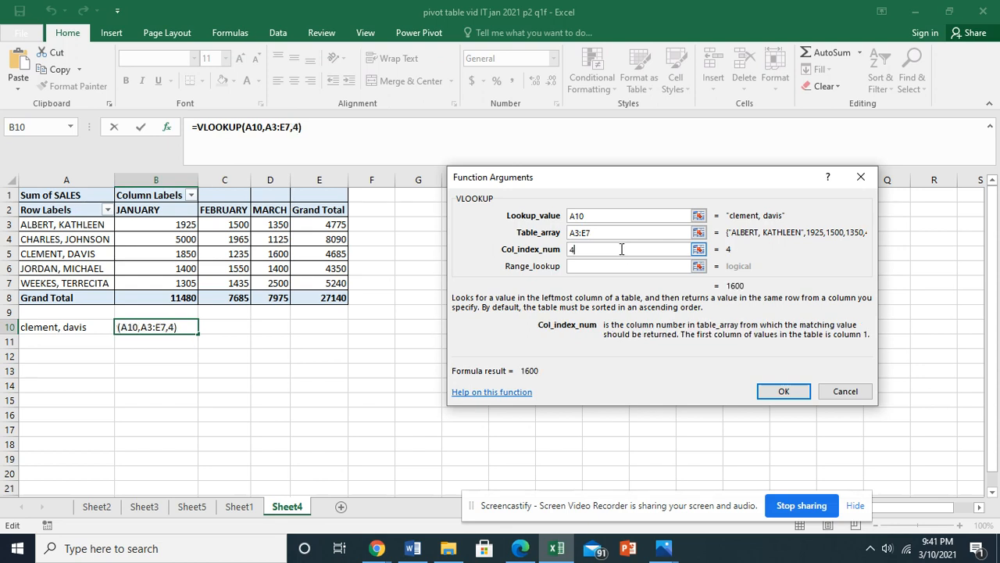
left_click(623, 265)
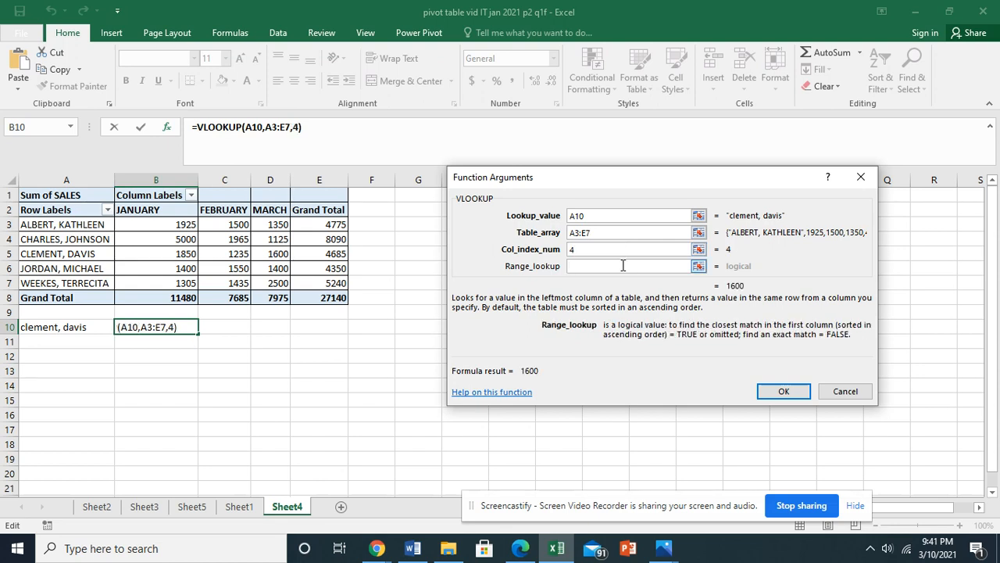
type("t")
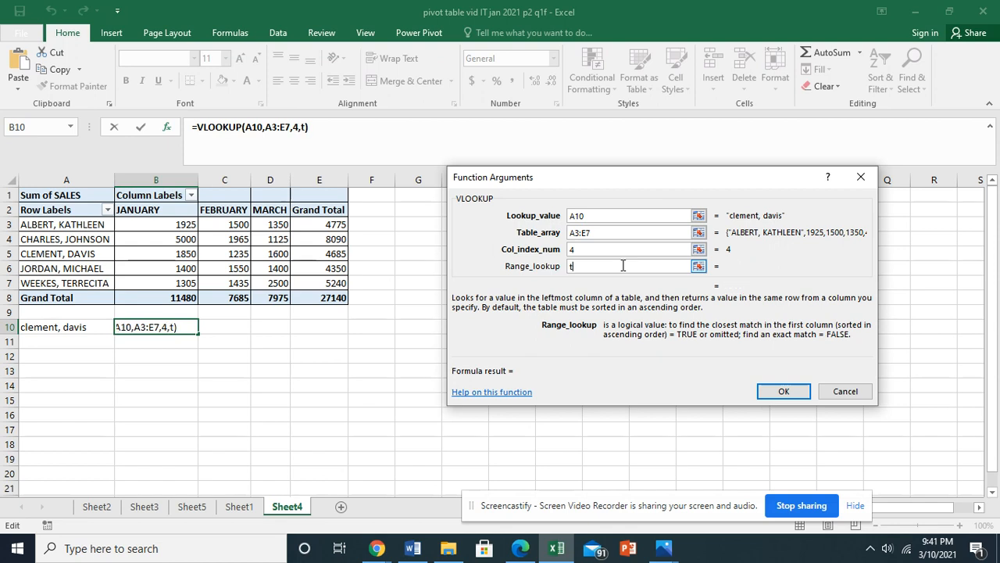
type("rue")
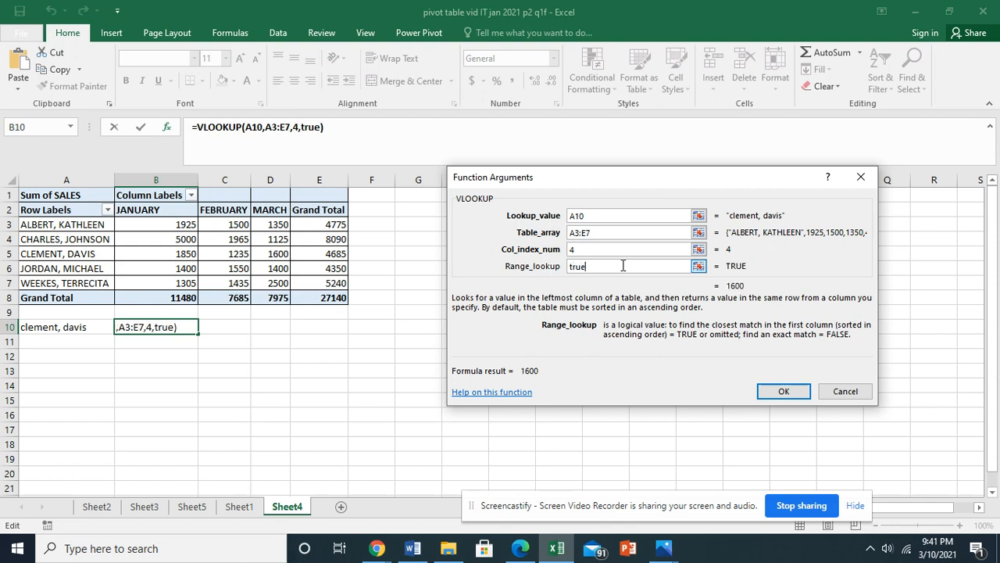
left_click(785, 390)
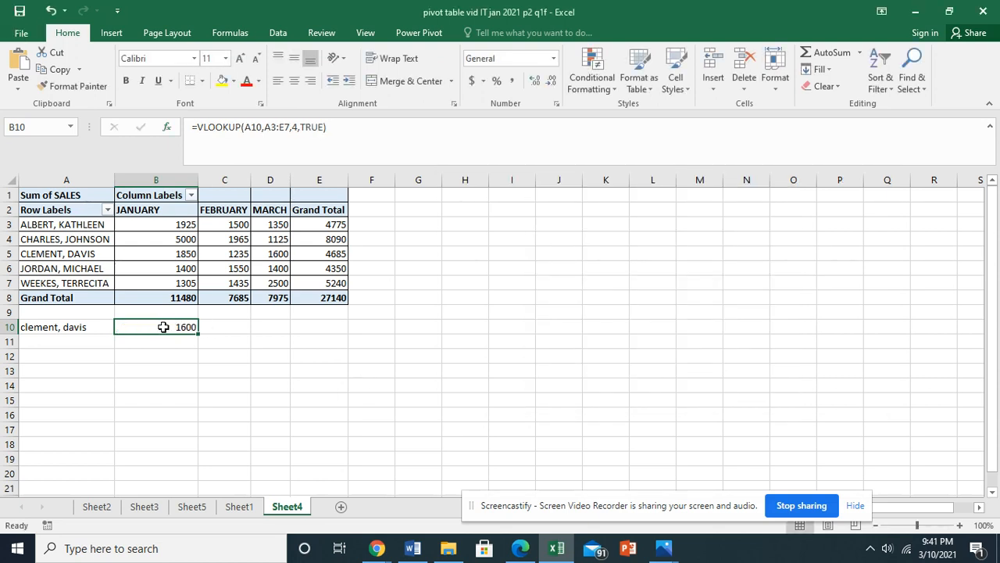
Replace the salesperson's name in A10 with the name of the salesperson listed in row 6.
left_click(79, 328)
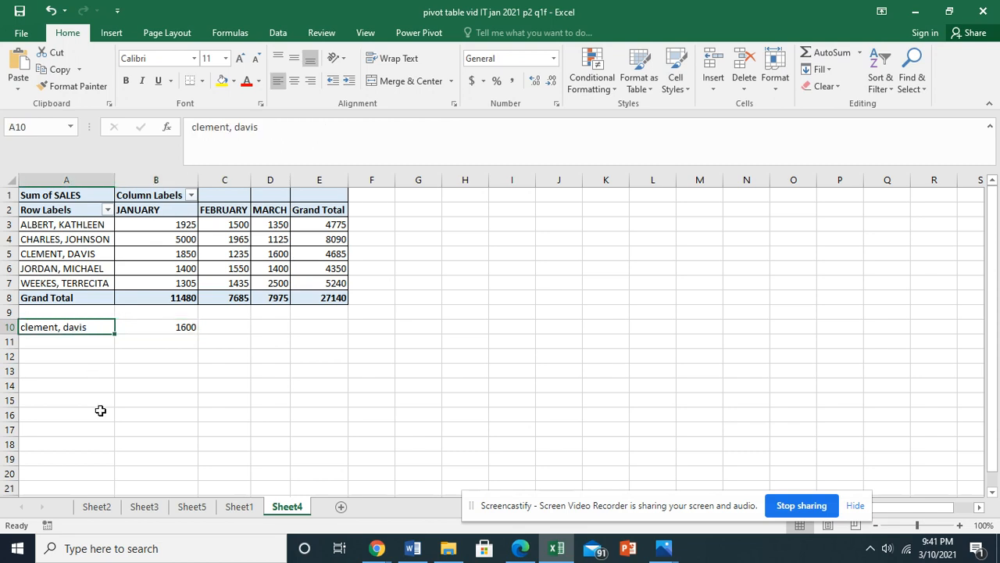
key("BackSpace")
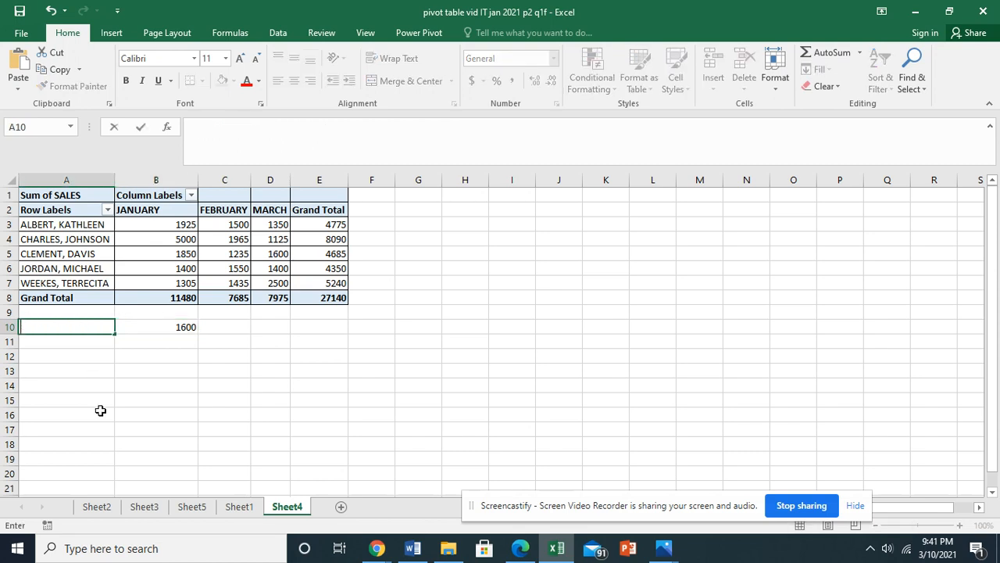
type("jordan, mic")
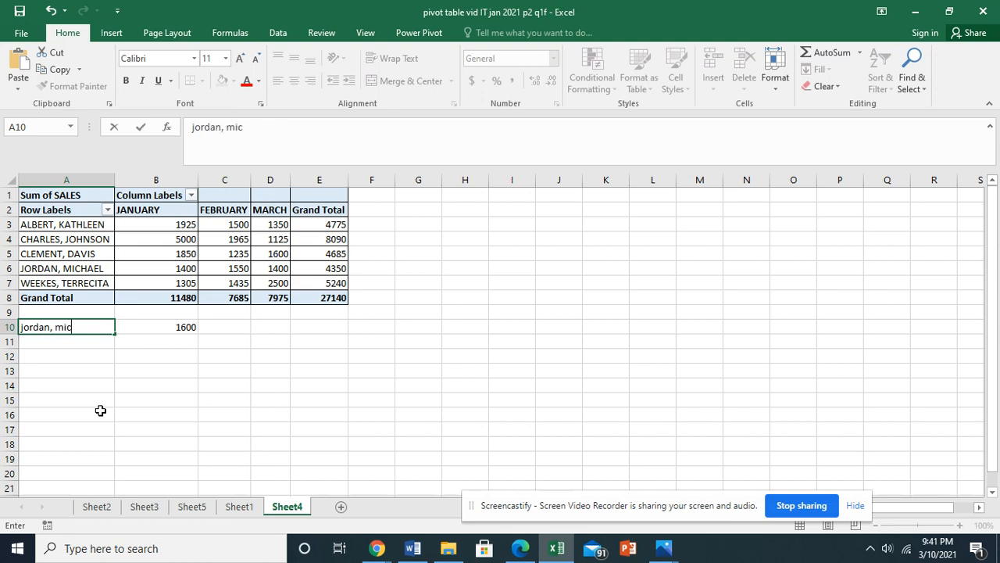
type("hael")
key("Return")
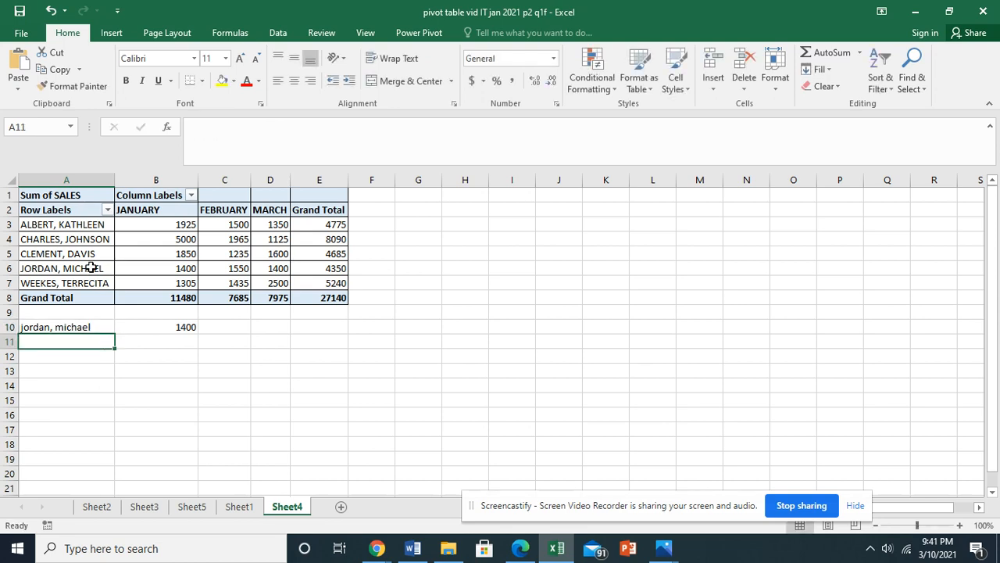
Check the VLOOKUP formula in B10, and switch to the exam paper in Edge to read part (v) about the Grand Total.
mouse_move(270, 266)
left_click(179, 328)
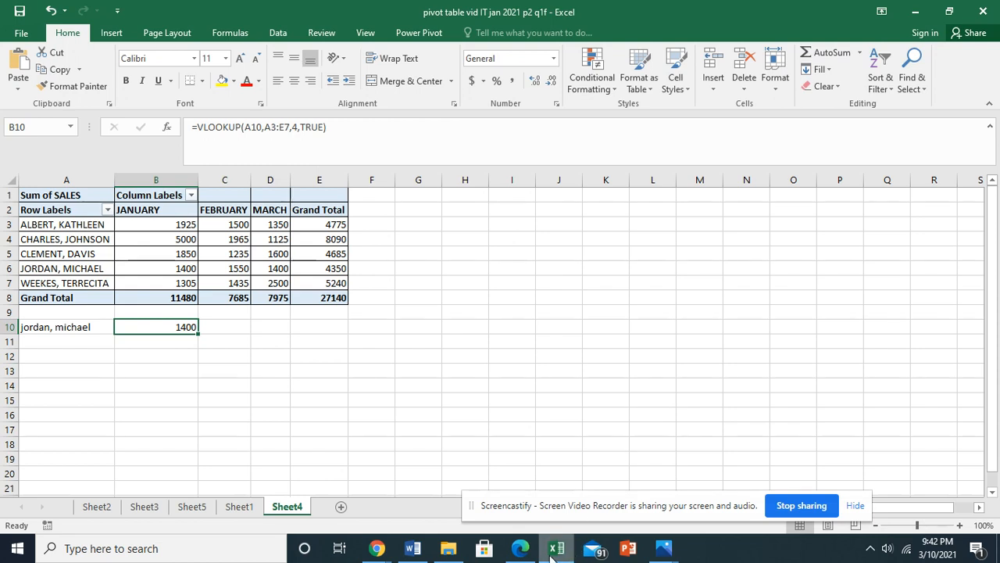
left_click(521, 548)
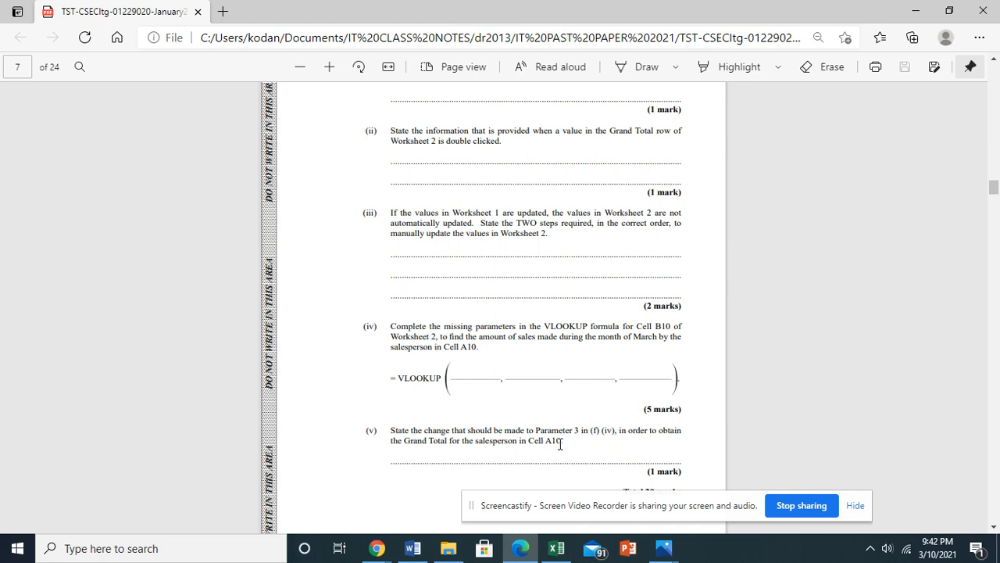
Return to the Excel workbook and set the column index number in B10's VLOOKUP formula to 5.
mouse_move(550, 558)
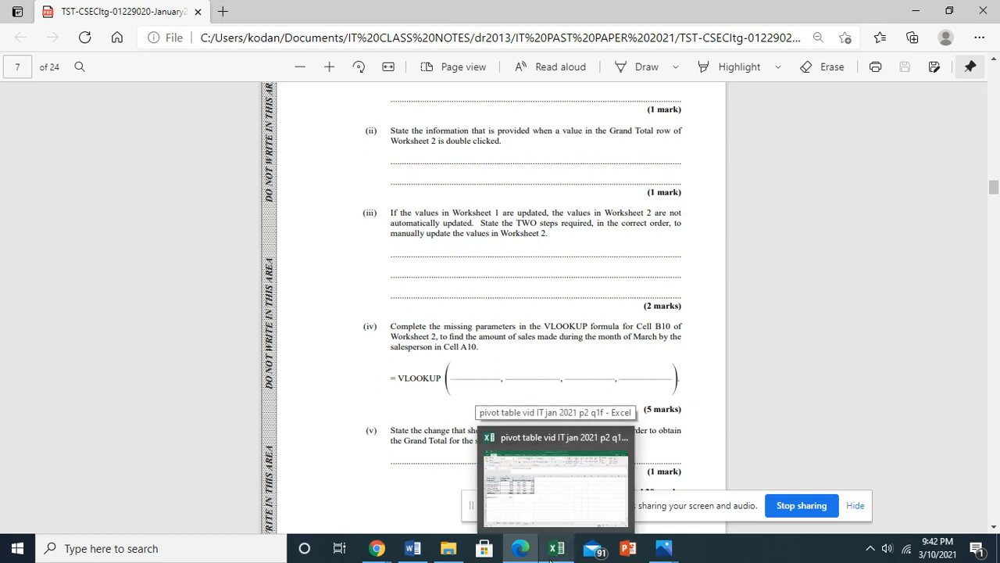
left_click(555, 549)
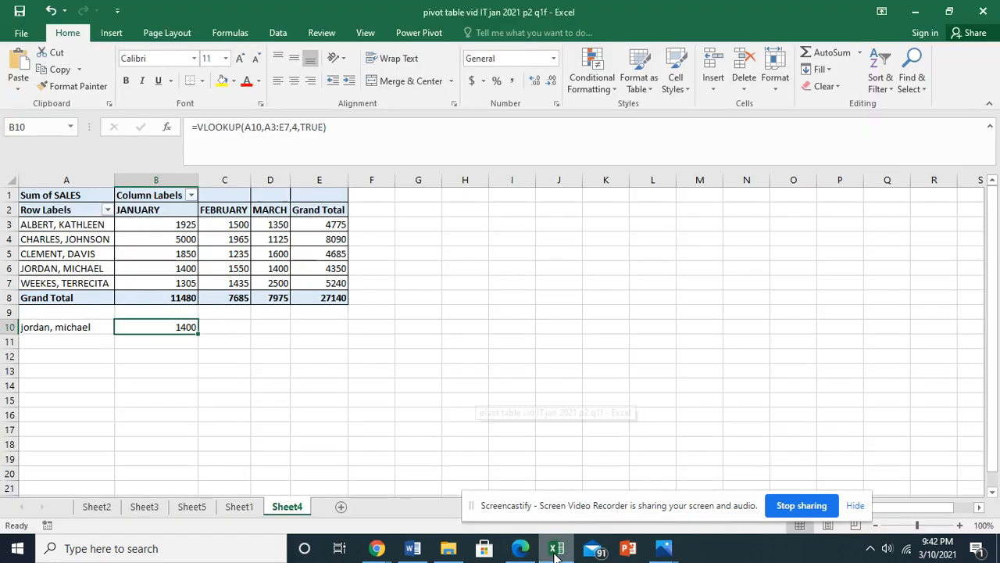
left_click(297, 129)
key("BackSpace")
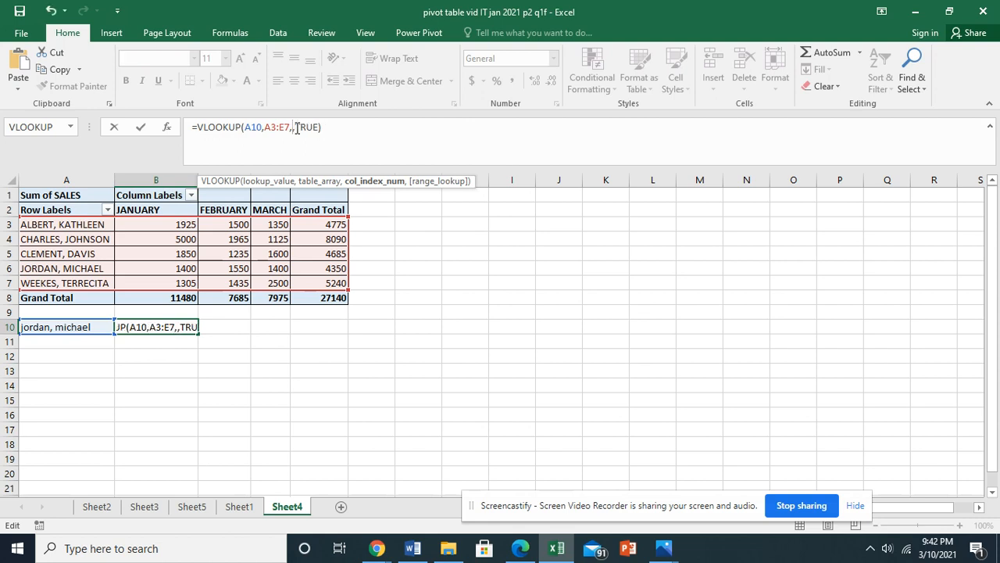
type("5")
key("Return")
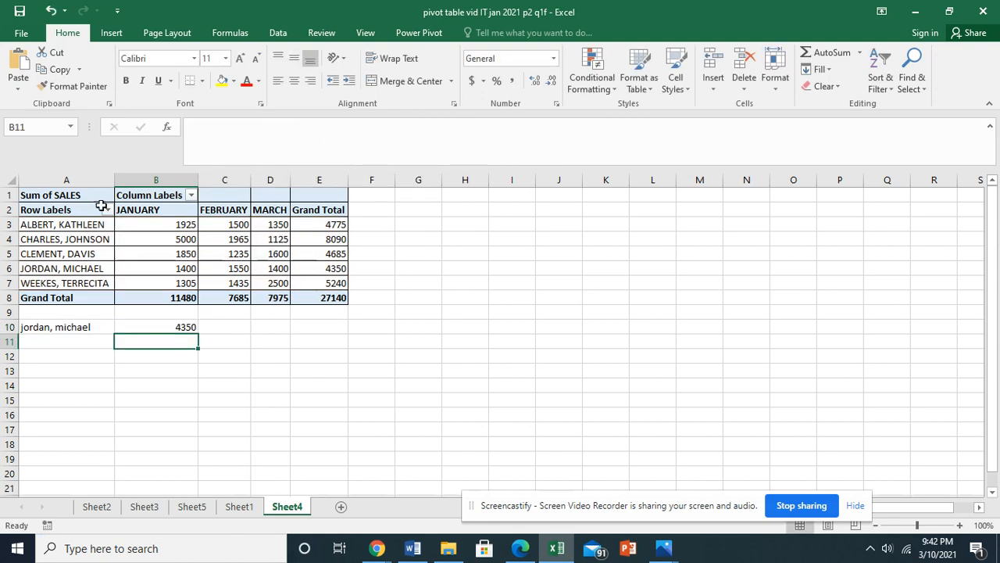
Compare the edited formula's result in B10 with the pivot table's Grand Total for the salesperson in A10.
left_click(152, 328)
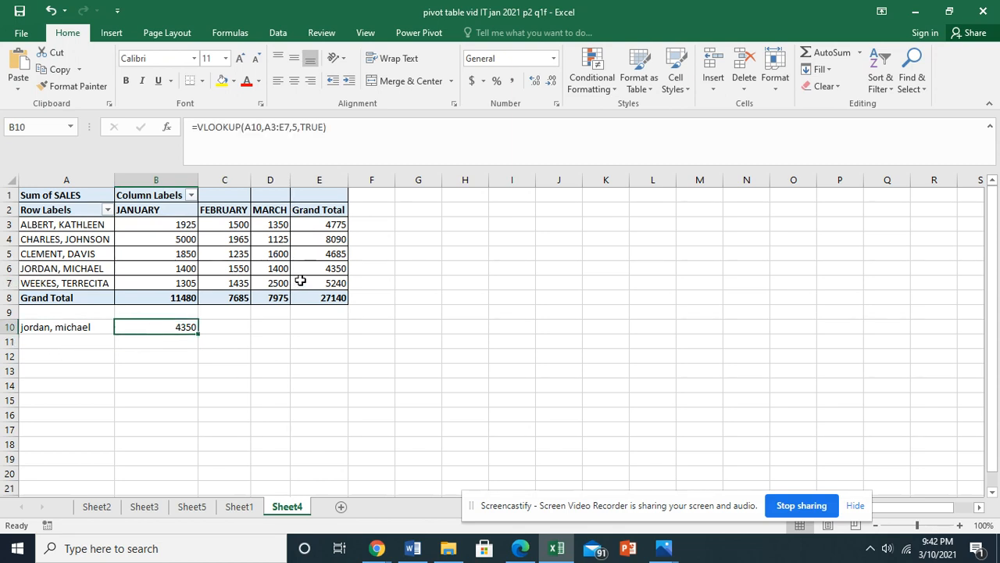
mouse_move(321, 267)
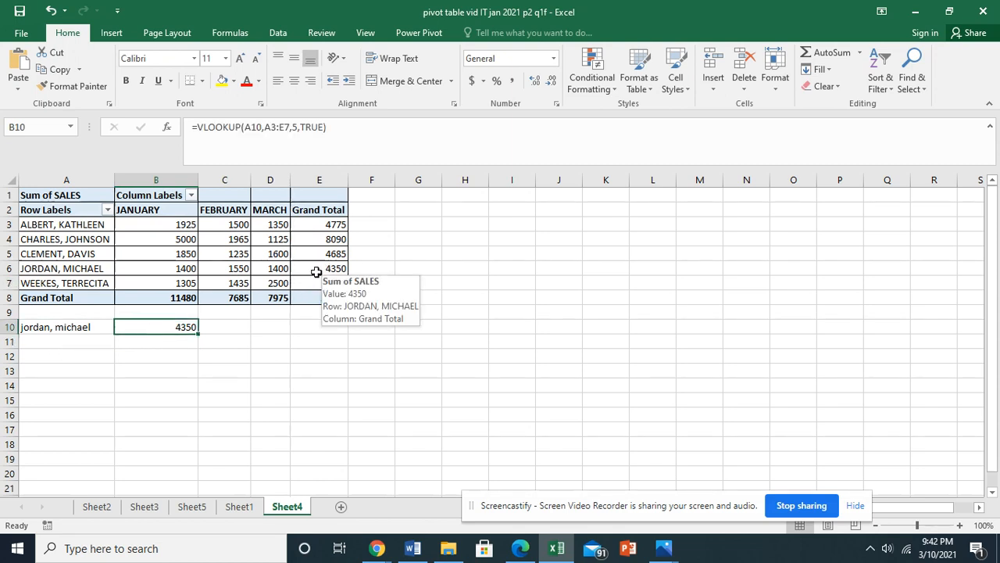
left_click(95, 328)
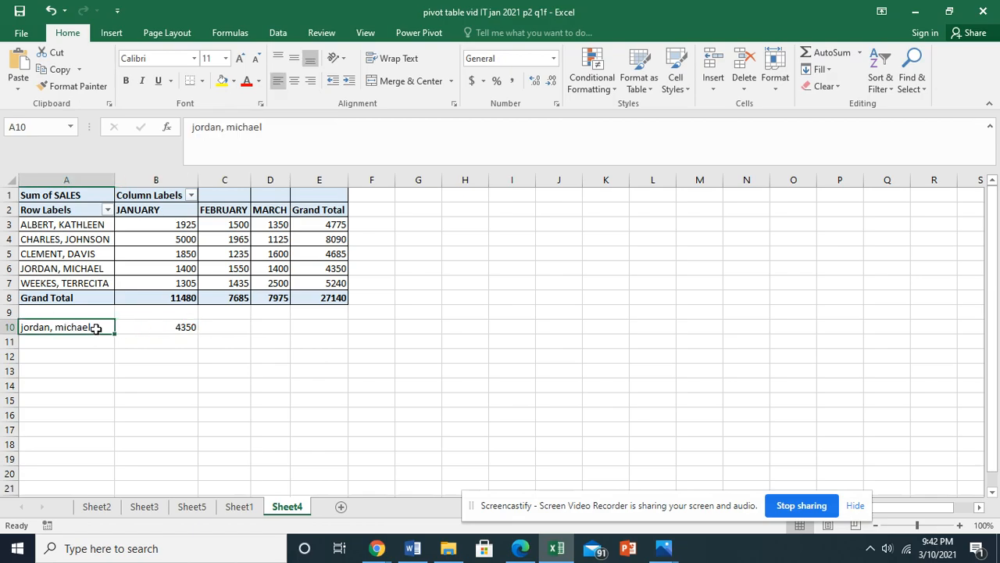